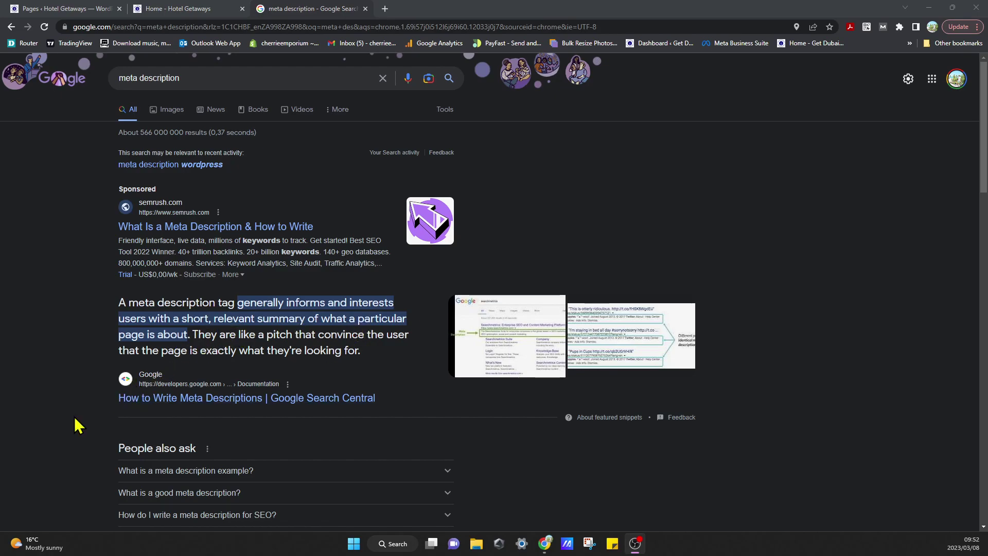
scroll(66, 455, down, 2)
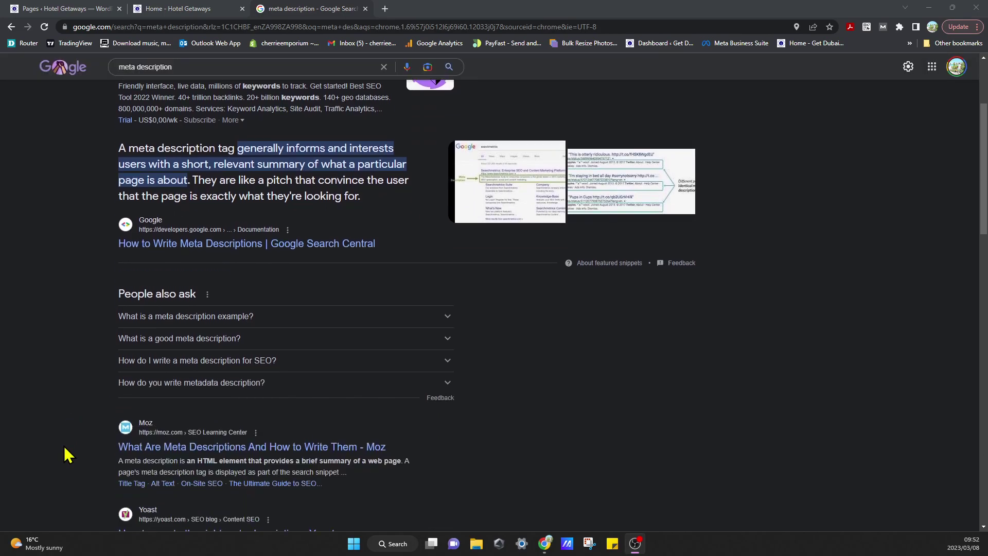
scroll(65, 456, down, 3)
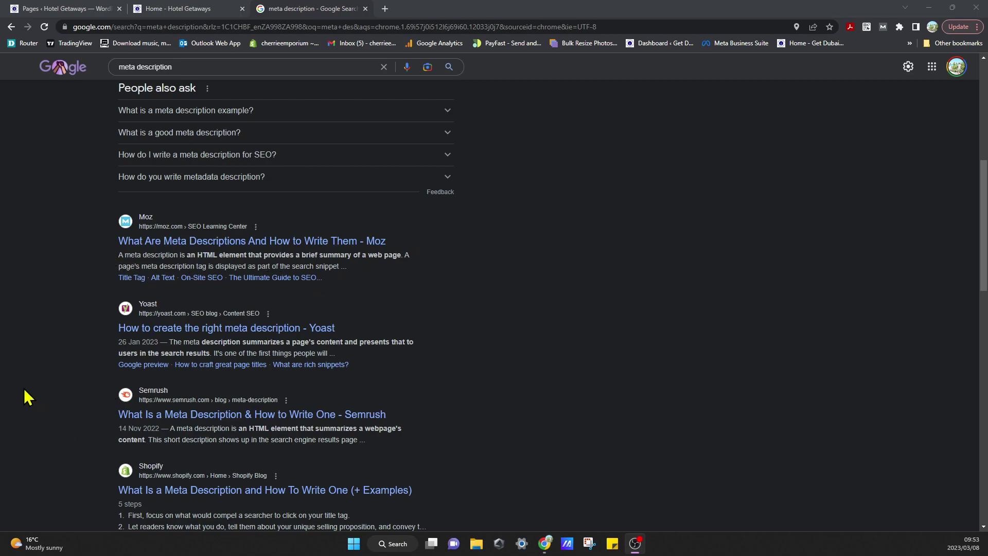
scroll(25, 398, down, 1)
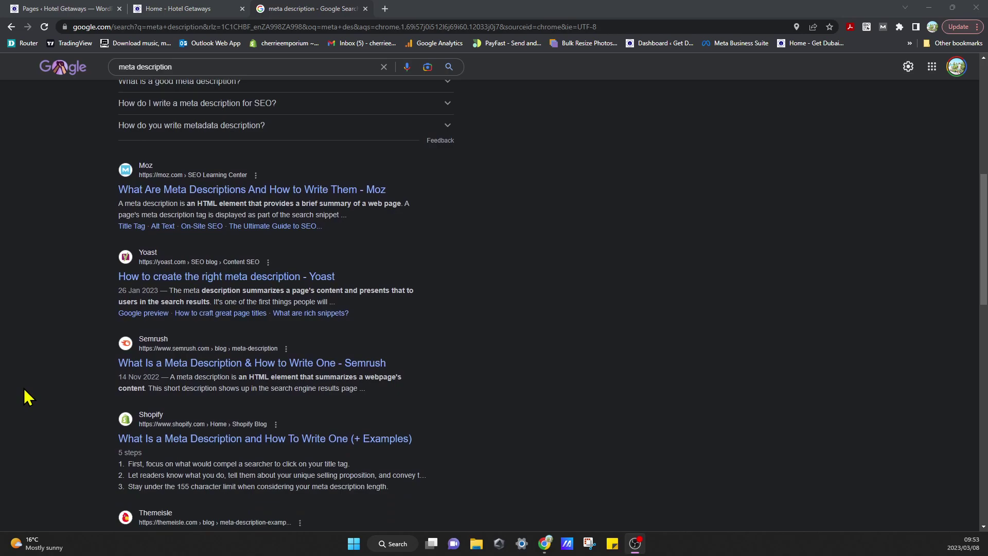
scroll(26, 398, down, 1)
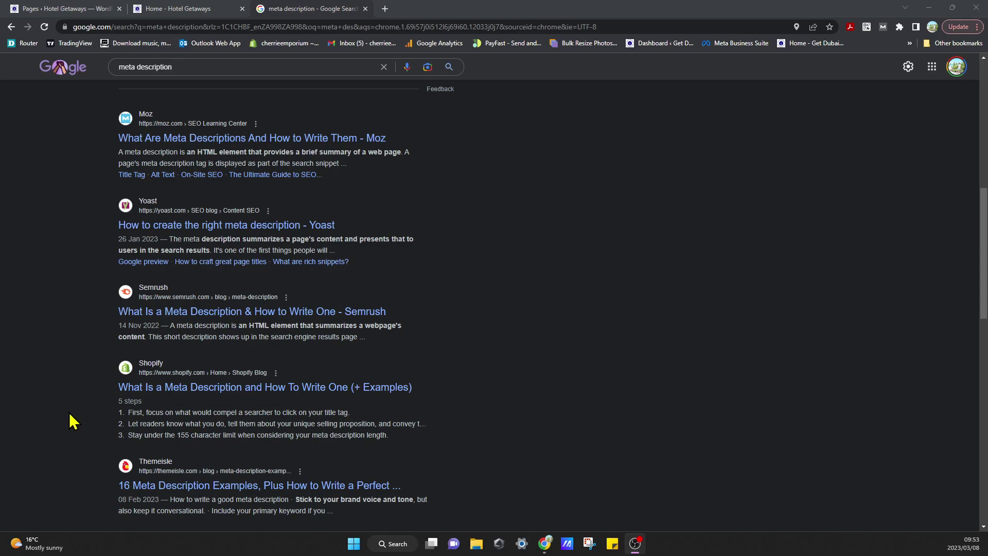
scroll(70, 412, up, 3)
scroll(70, 412, up, 3)
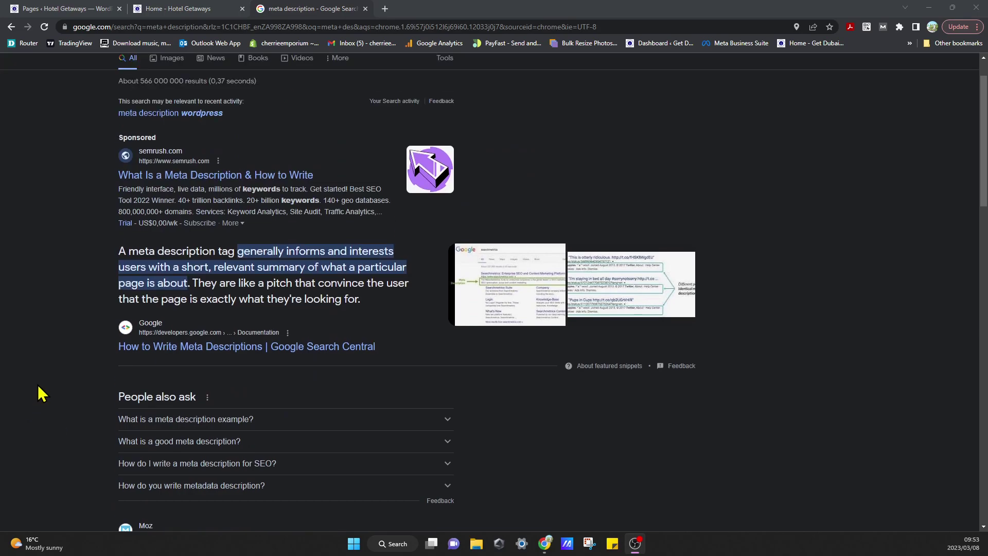
scroll(39, 385, up, 1)
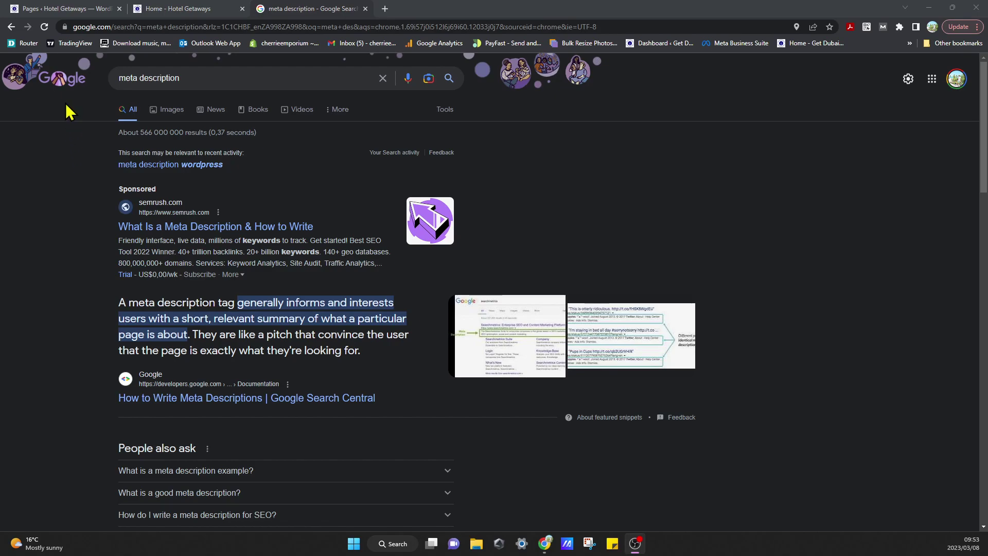
- Search the plugin directory for 'yoast' and update Yoast SEO to its latest version
click(61, 9)
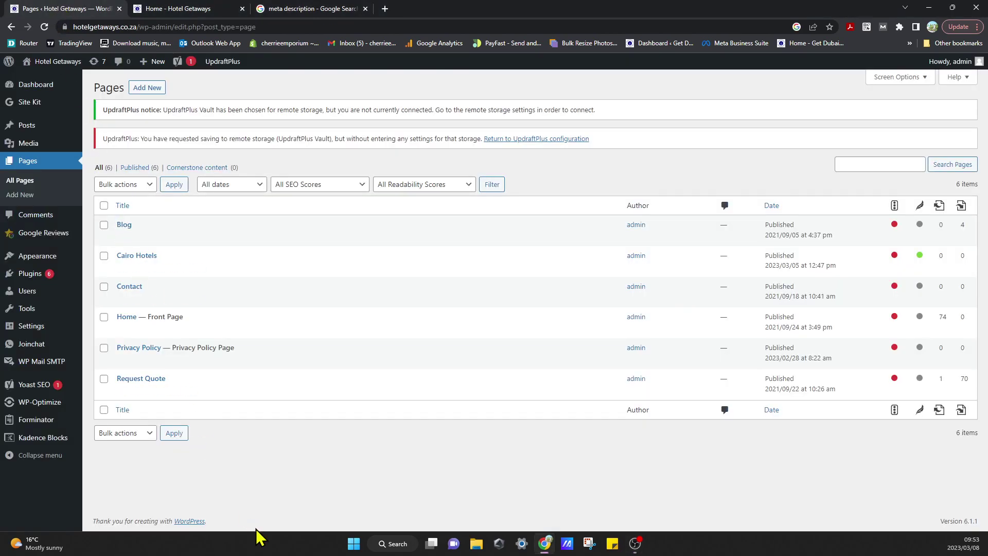
mouse_move(30, 273)
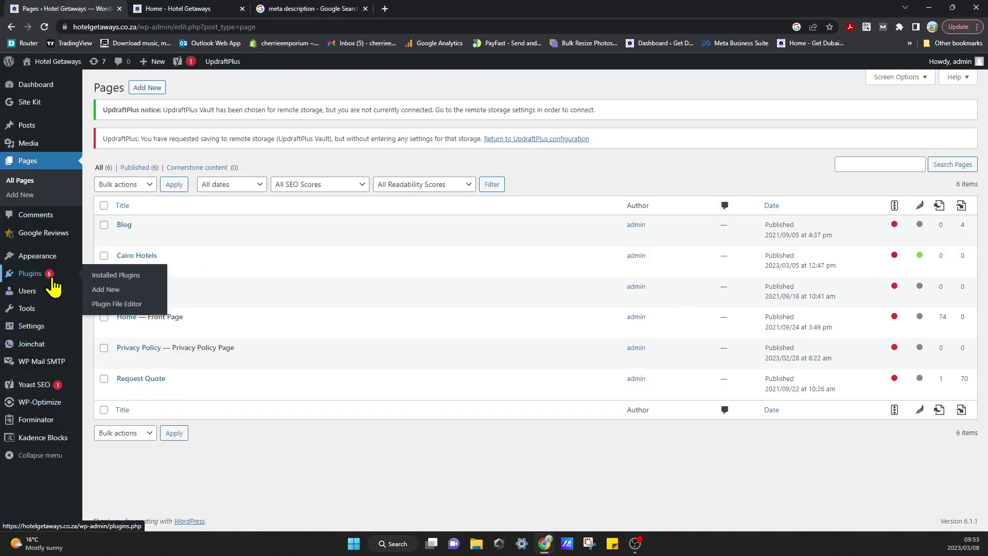
click(108, 290)
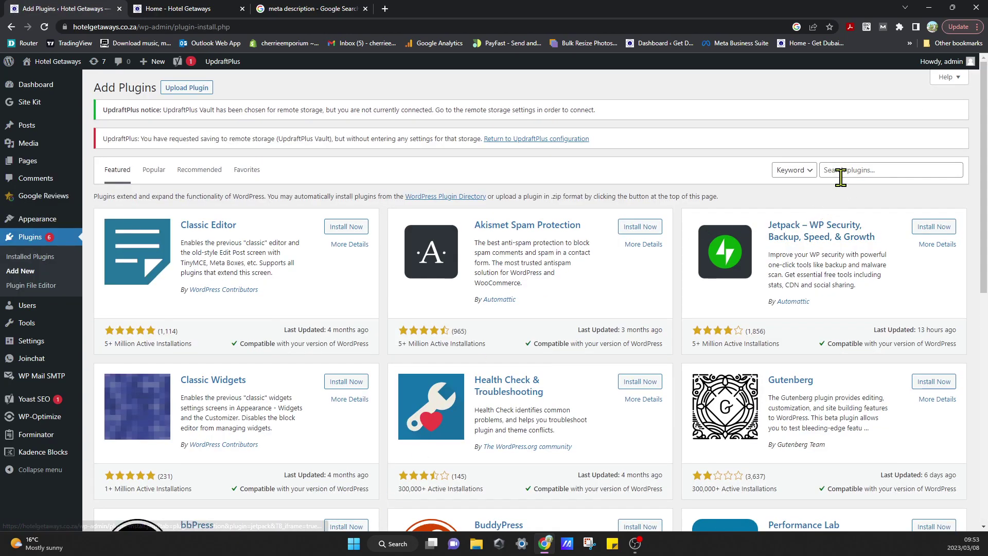
click(839, 176)
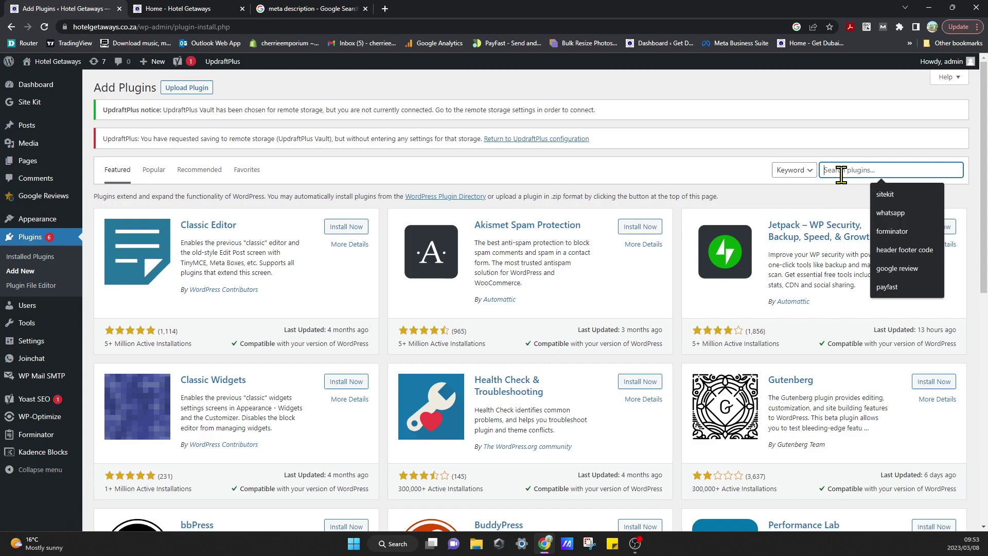
text(yoast)
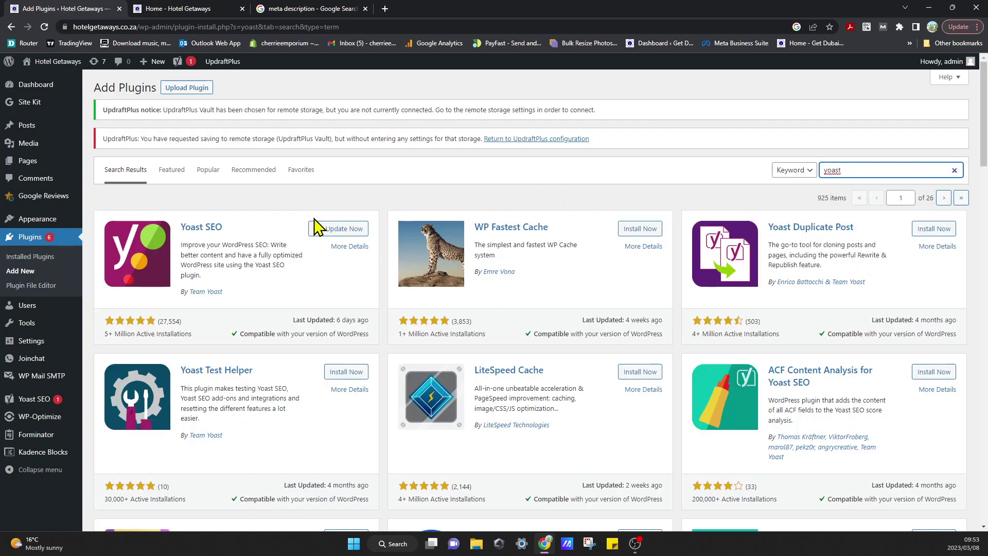
click(324, 230)
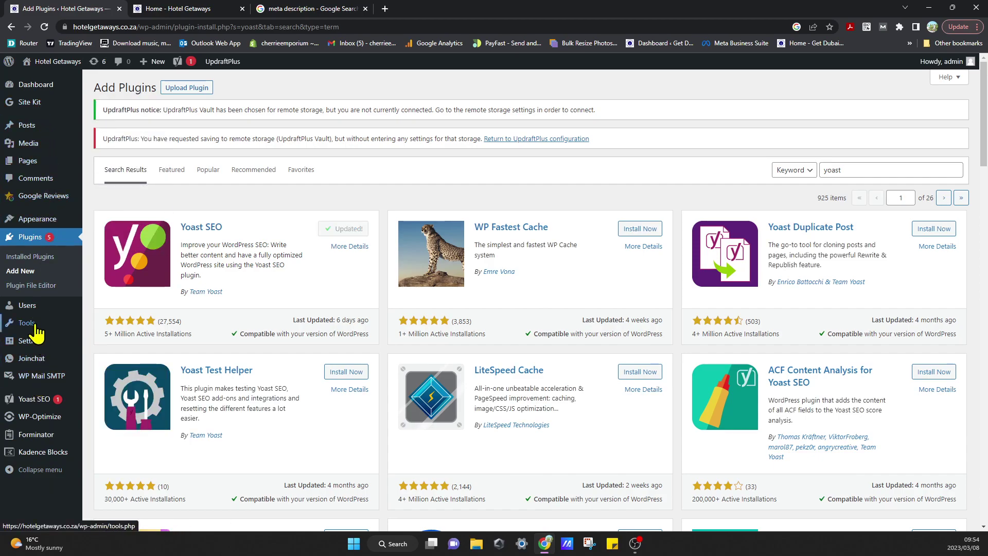
mouse_move(34, 399)
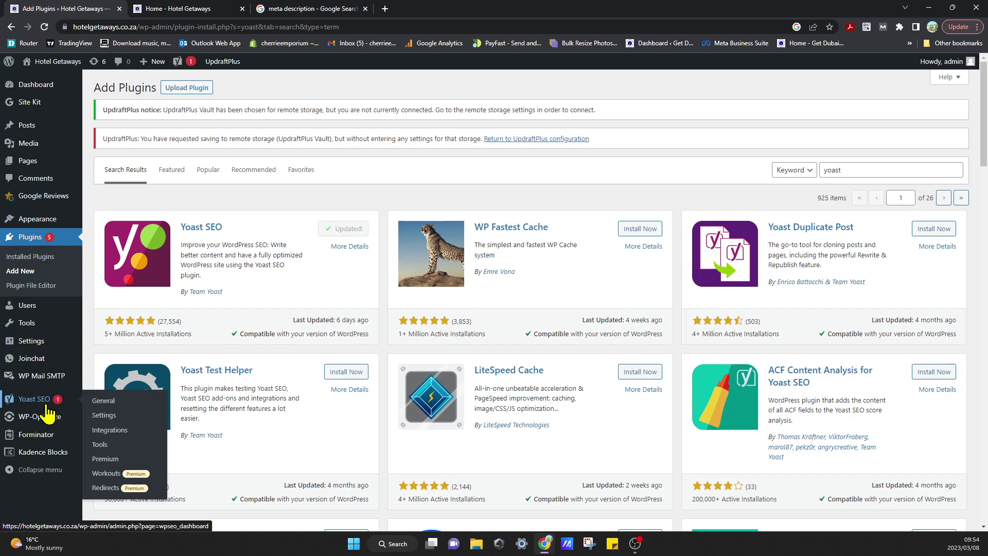
- Show the Yoast SEO General dashboard with zero problems and one notification
click(47, 414)
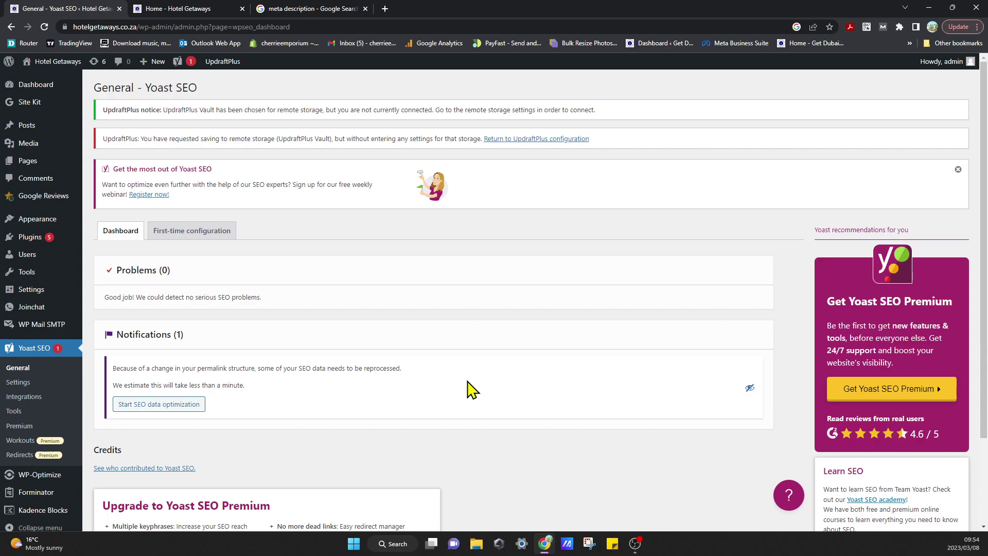
scroll(470, 389, down, 1)
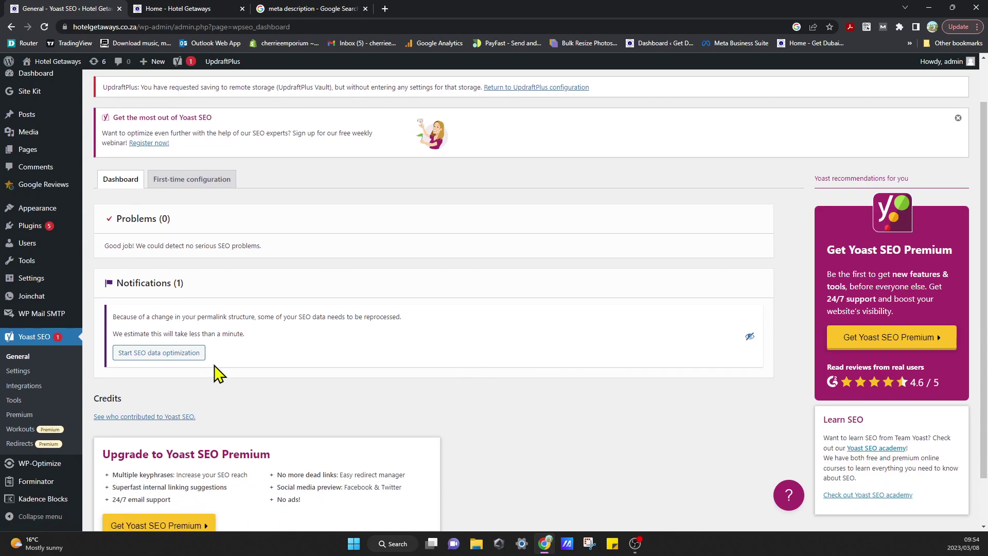
- Browse Yoast SEO settings: Site representation, basics, features, connections and Homepage search appearance
click(44, 379)
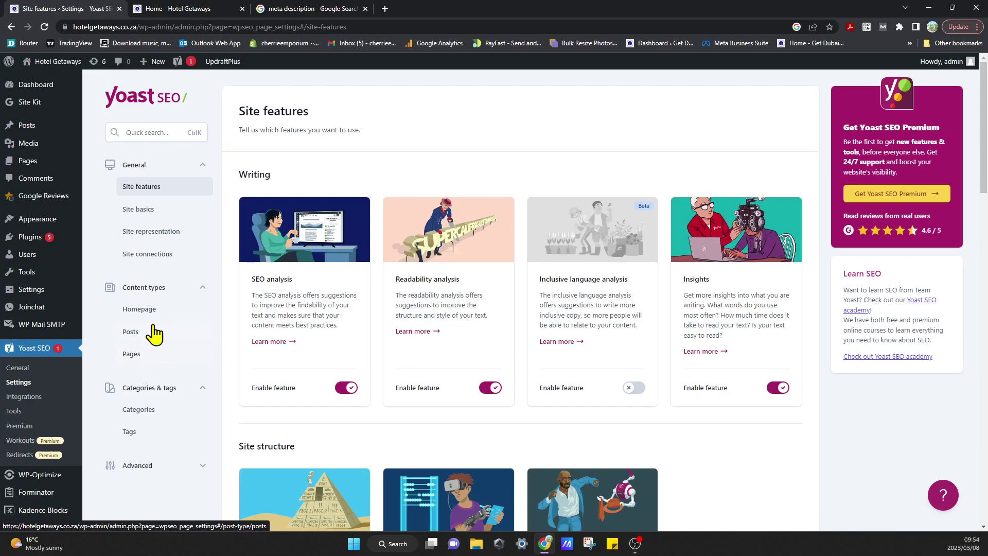
click(178, 236)
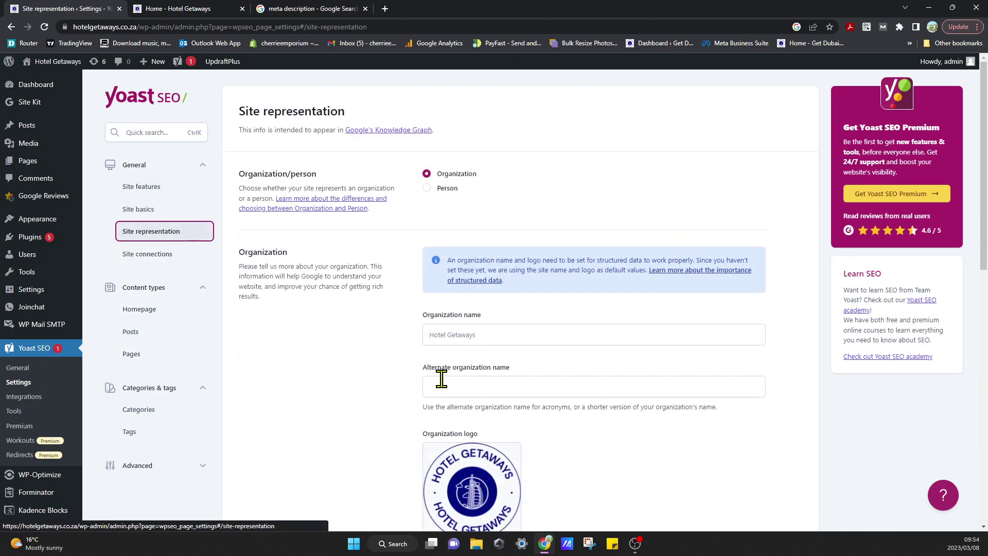
scroll(397, 430, down, 3)
scroll(389, 420, down, 3)
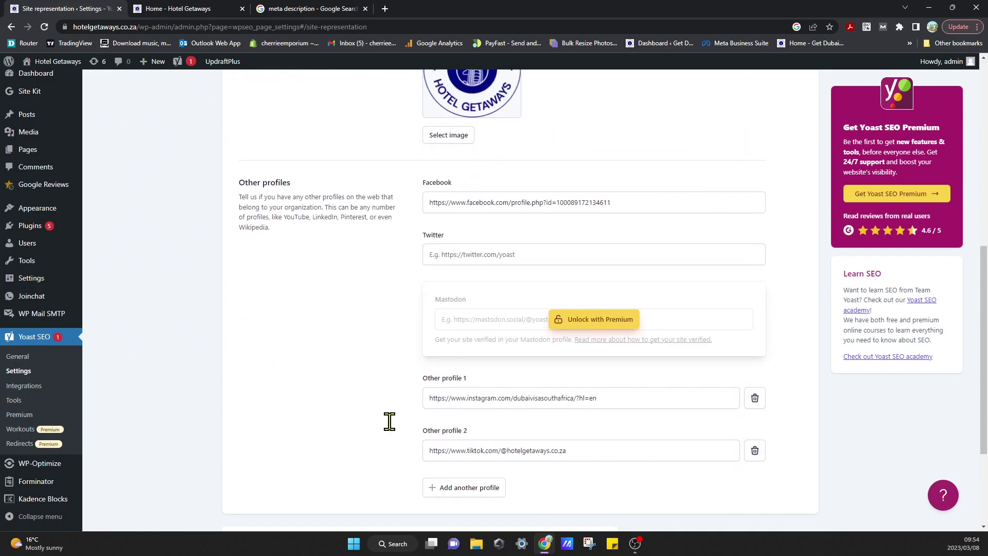
scroll(388, 419, down, 2)
scroll(390, 424, up, 4)
scroll(393, 430, up, 4)
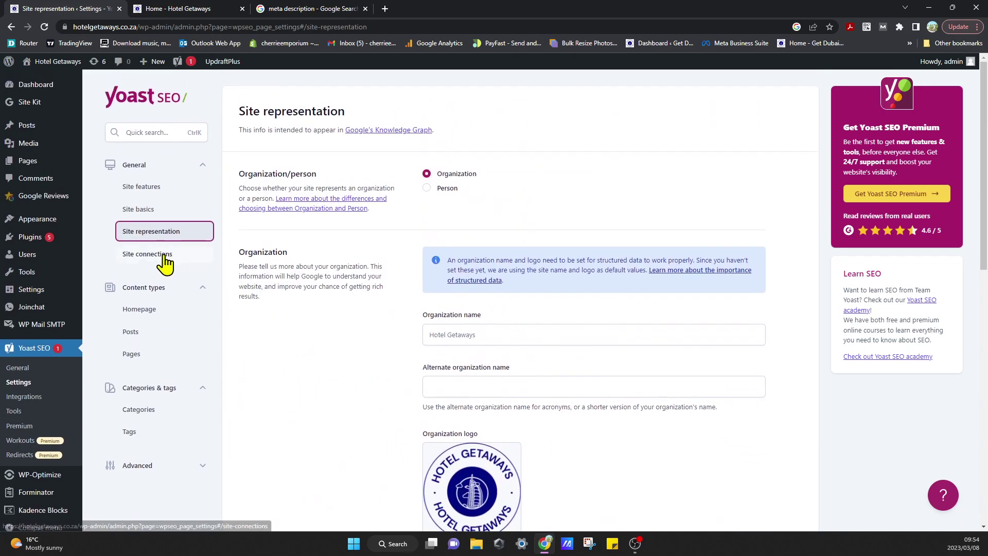
click(158, 211)
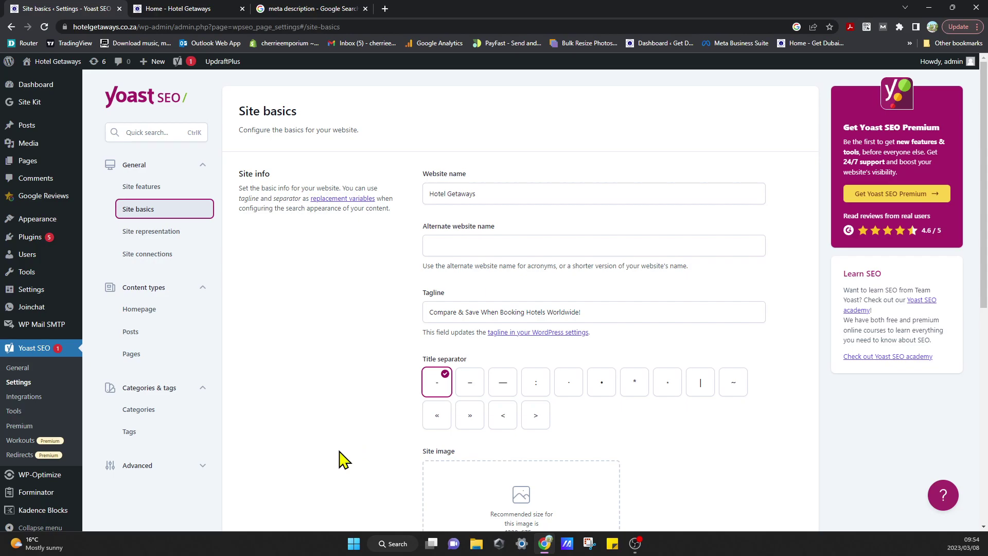
scroll(340, 456, down, 4)
scroll(340, 455, down, 2)
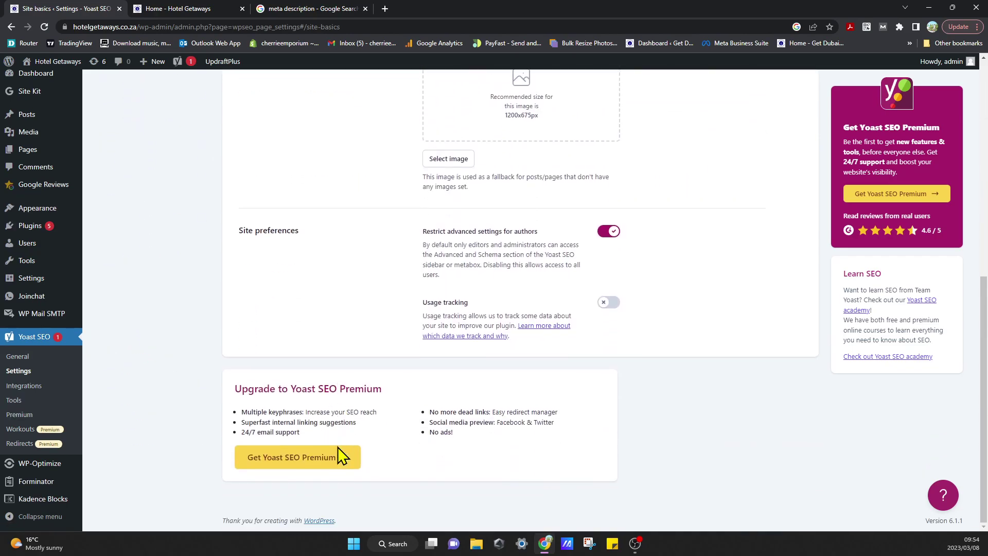
scroll(339, 455, up, 1)
scroll(340, 456, up, 3)
scroll(340, 456, up, 2)
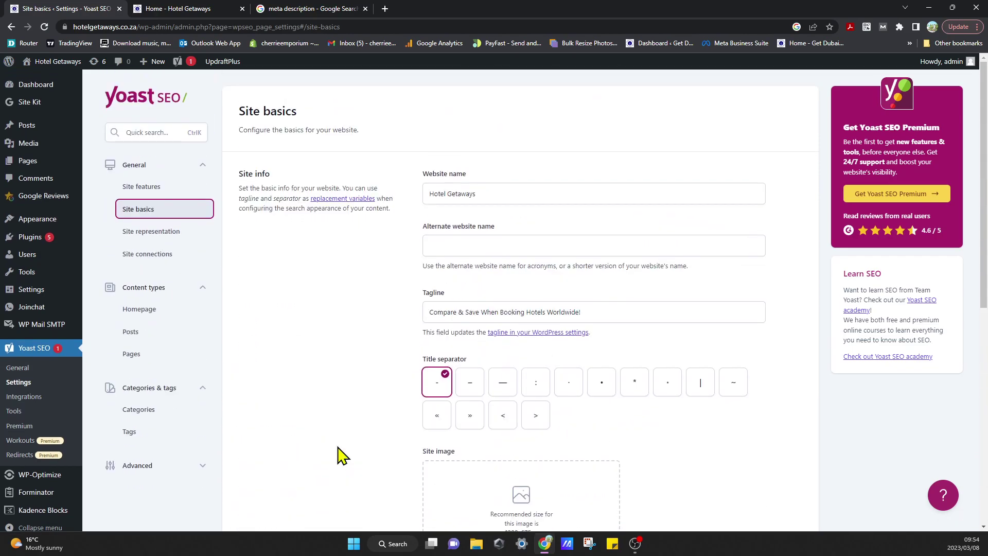
click(151, 188)
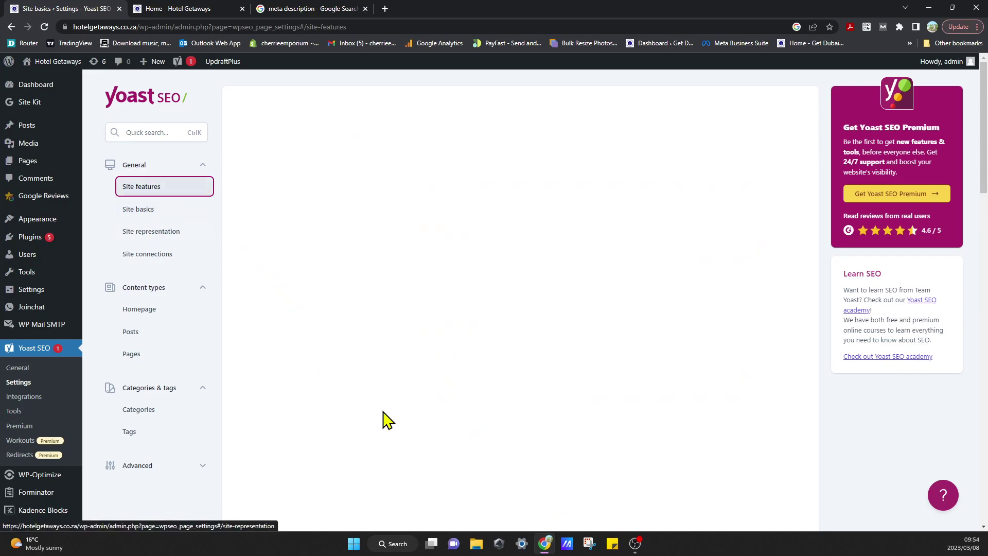
scroll(355, 494, down, 3)
scroll(355, 494, down, 3)
scroll(356, 494, up, 3)
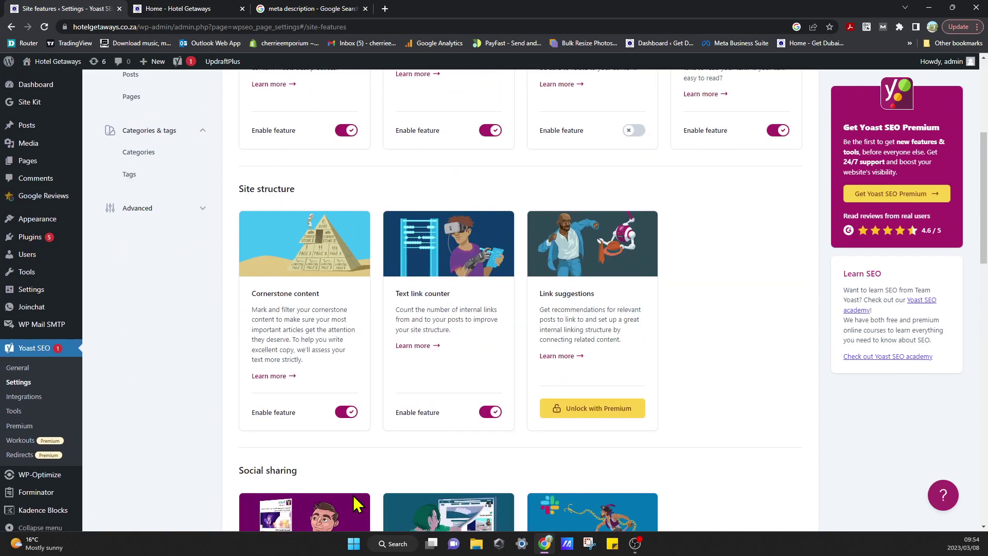
scroll(232, 309, up, 2)
click(180, 202)
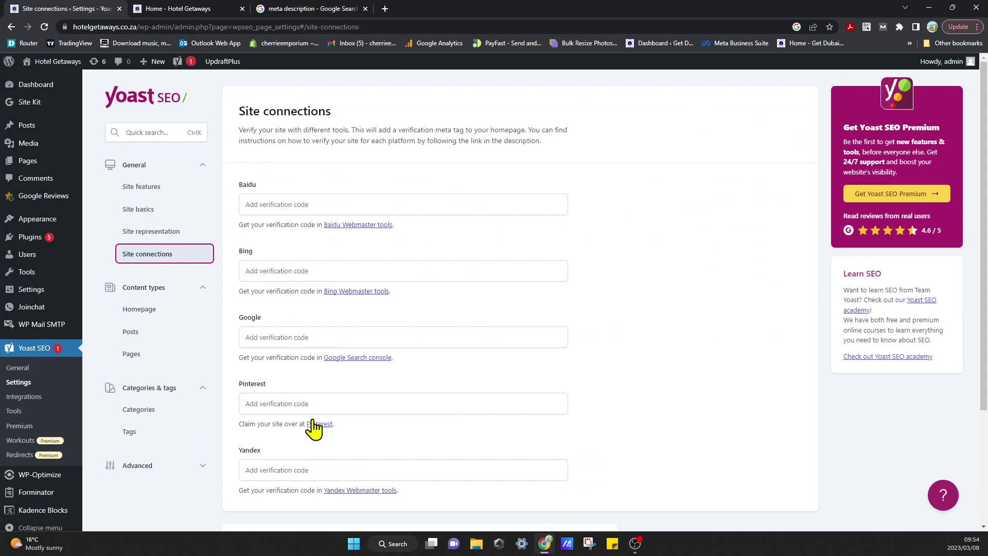
click(177, 316)
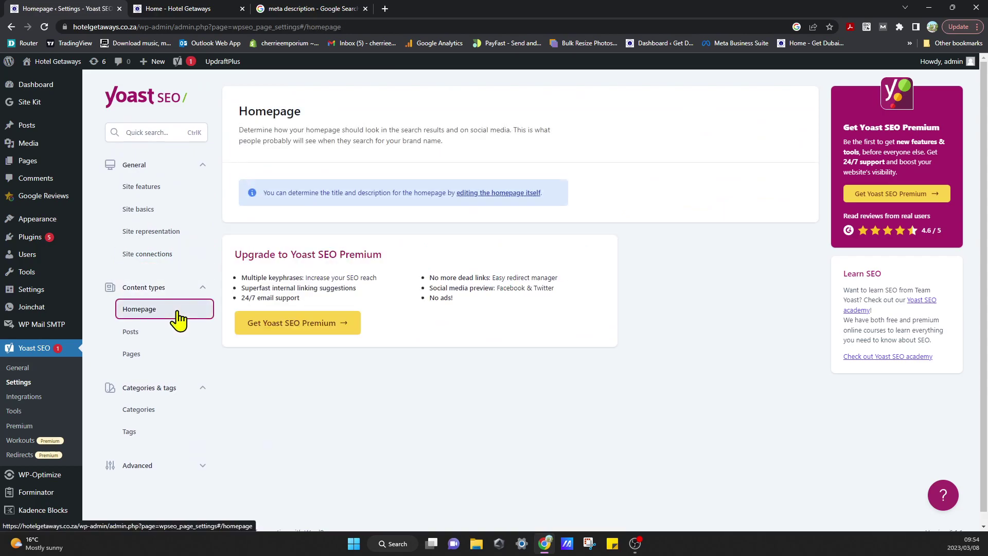
- Paste the homepage tagline 'A worldwide hotel price comparison service' into the Posts meta description
click(170, 345)
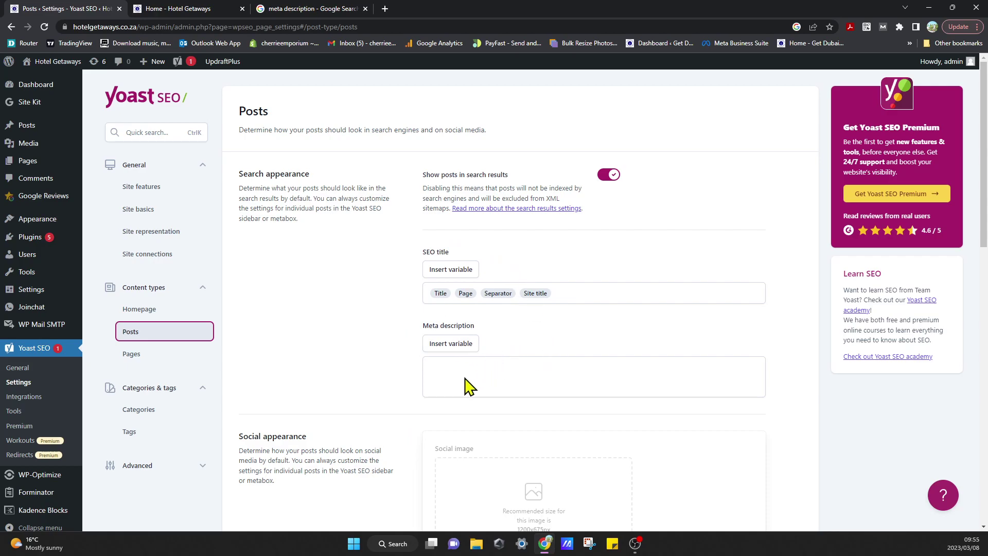
click(489, 380)
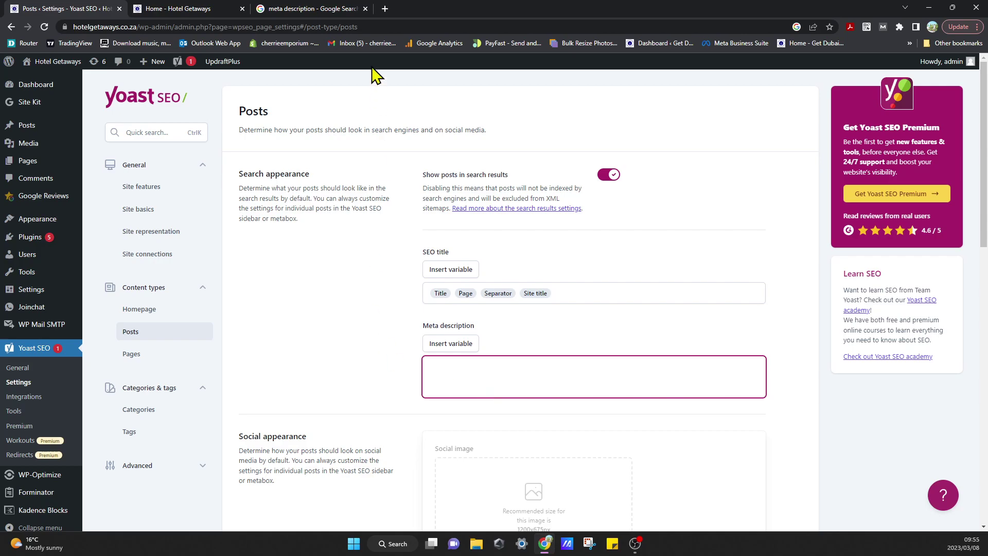
click(191, 10)
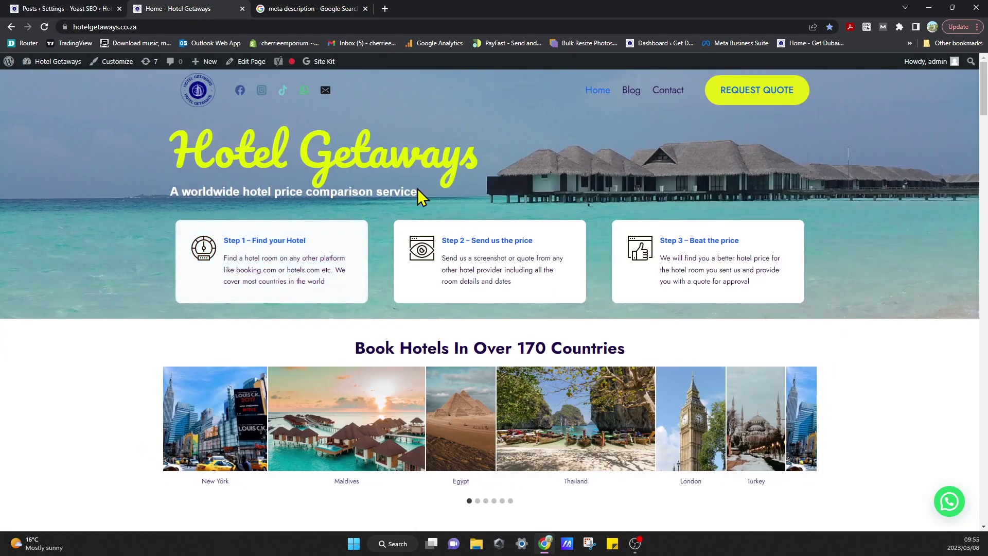
drag(421, 191, 168, 191)
key(ctrl+c)
click(328, 9)
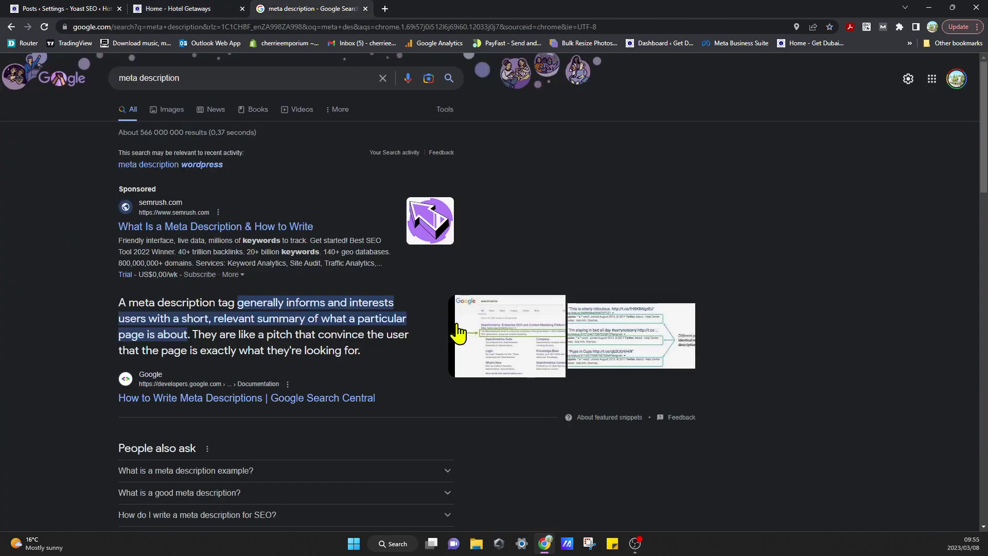
click(138, 9)
click(78, 9)
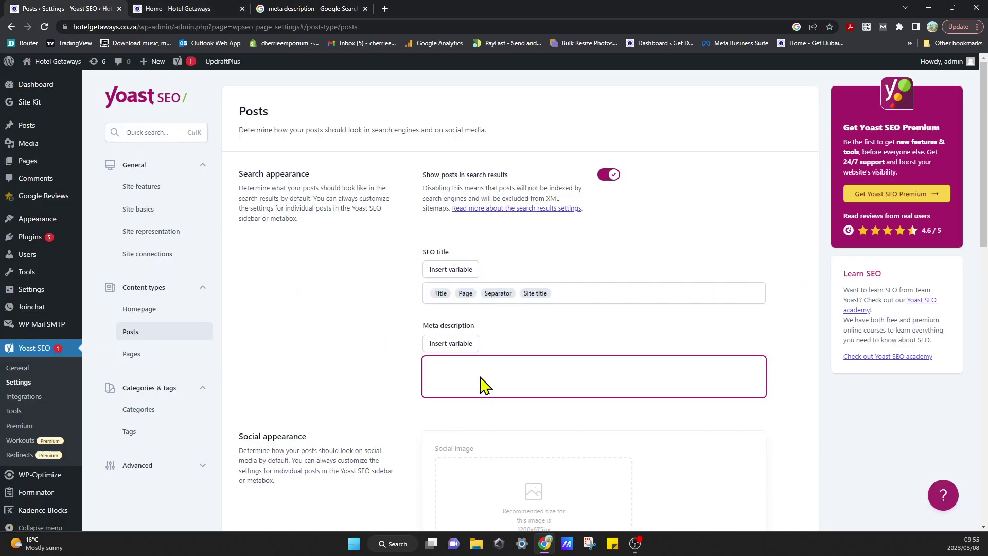
key(ctrl+v)
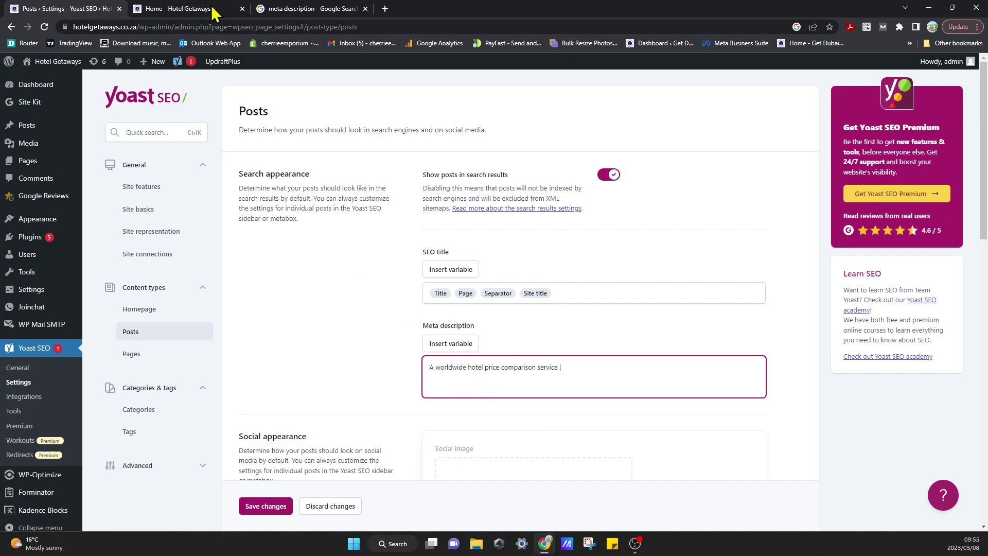
- Copy the homepage heading 'Book Hotels In Over 170 Countries' for the Posts meta description
click(303, 9)
click(192, 8)
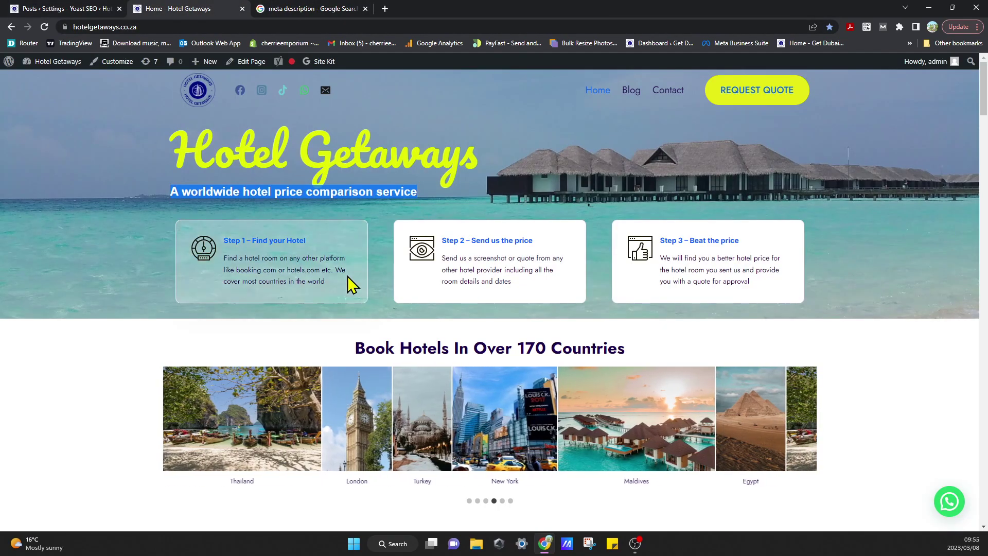
scroll(362, 325, down, 1)
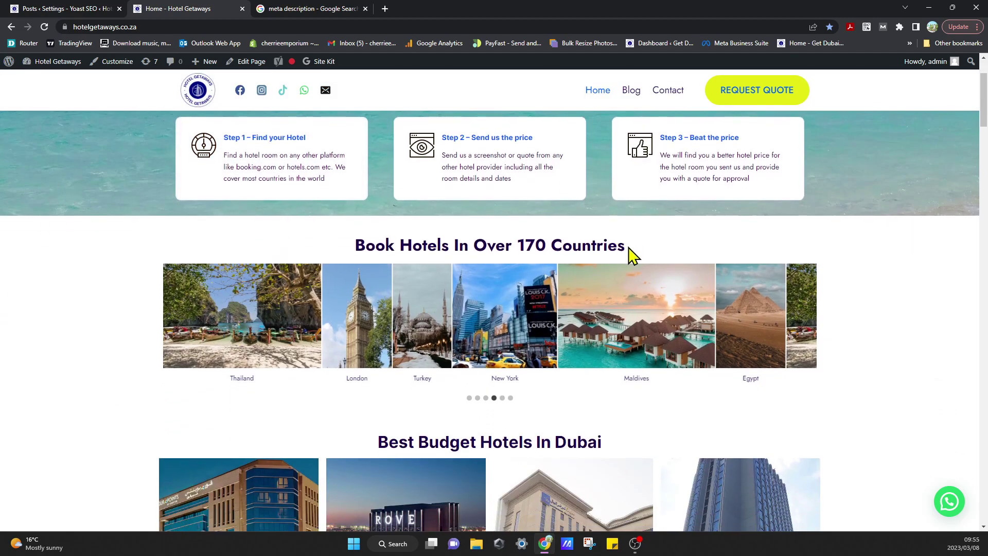
drag(627, 254, 358, 254)
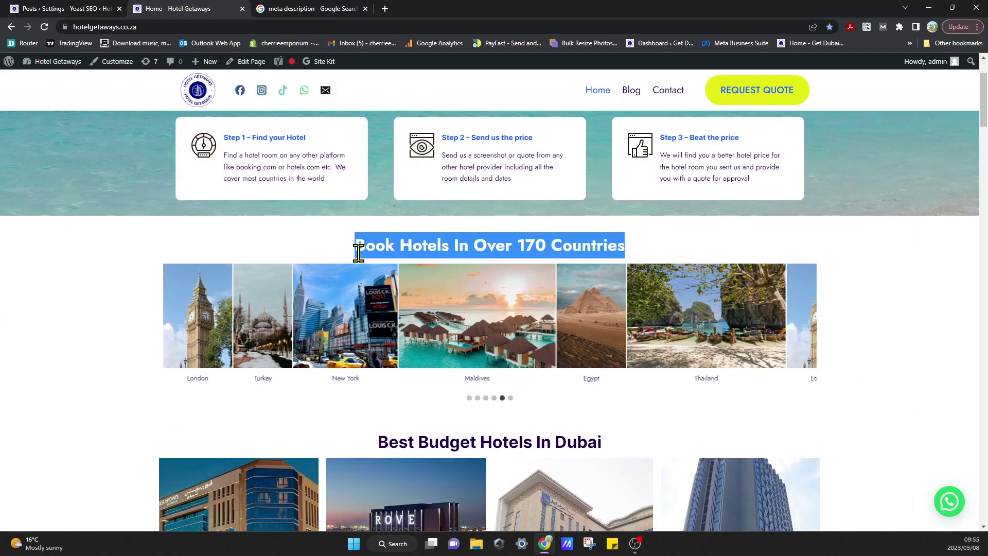
drag(359, 254, 351, 248)
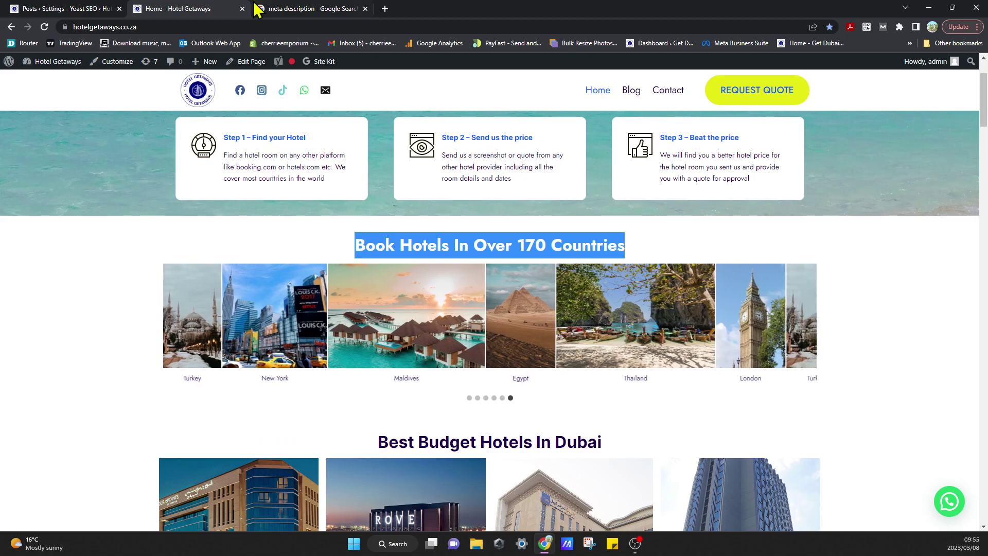
click(65, 8)
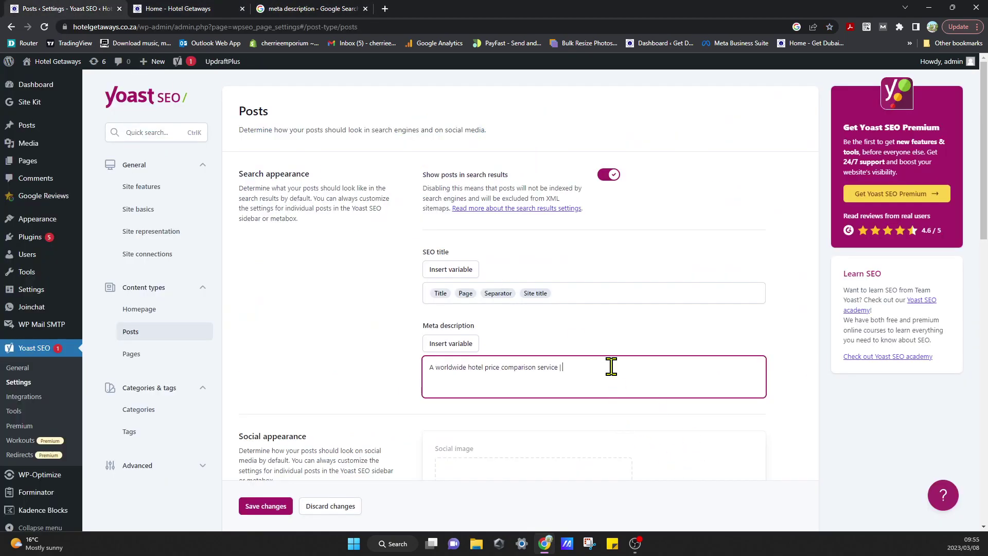
text(Book Hotels In Over 170 Countries)
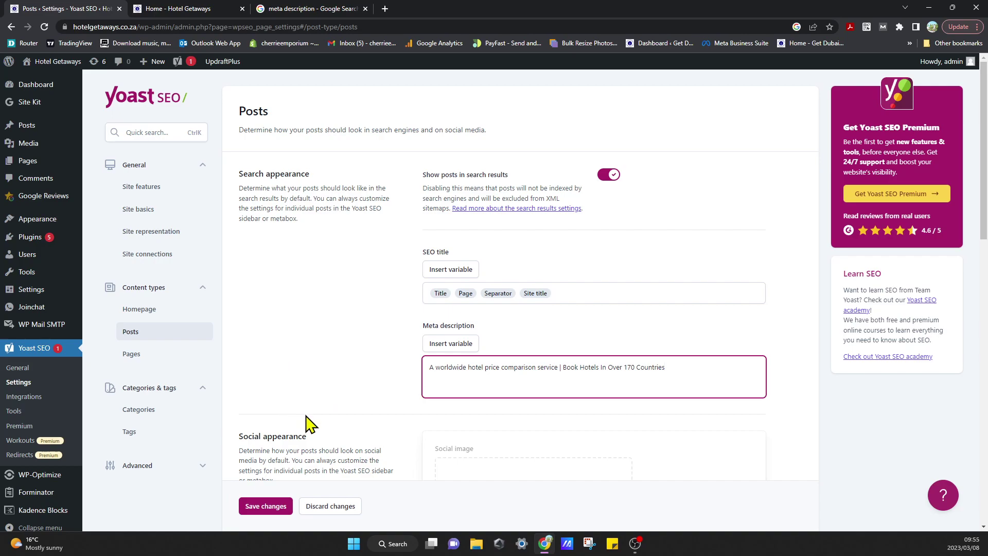
scroll(306, 424, down, 2)
scroll(306, 424, down, 1)
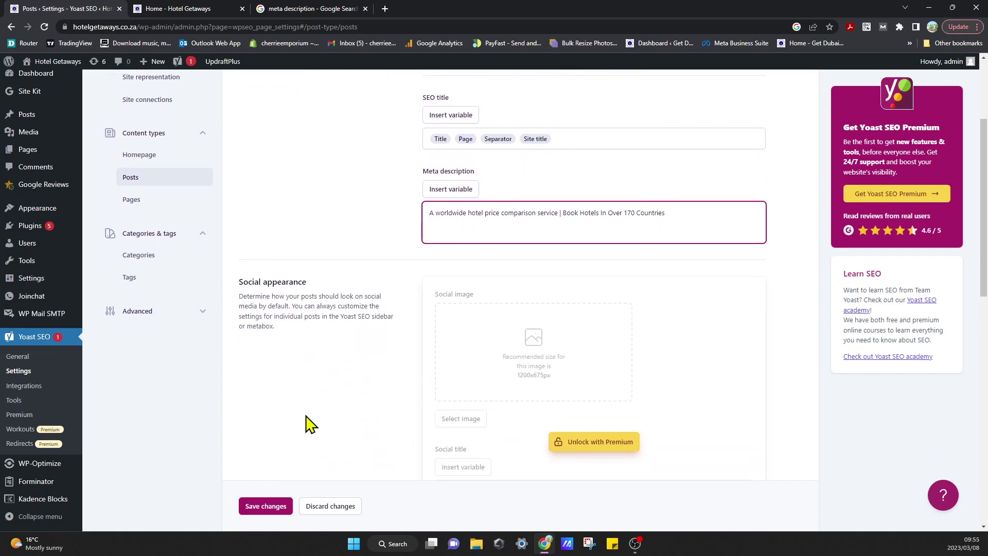
scroll(305, 424, up, 3)
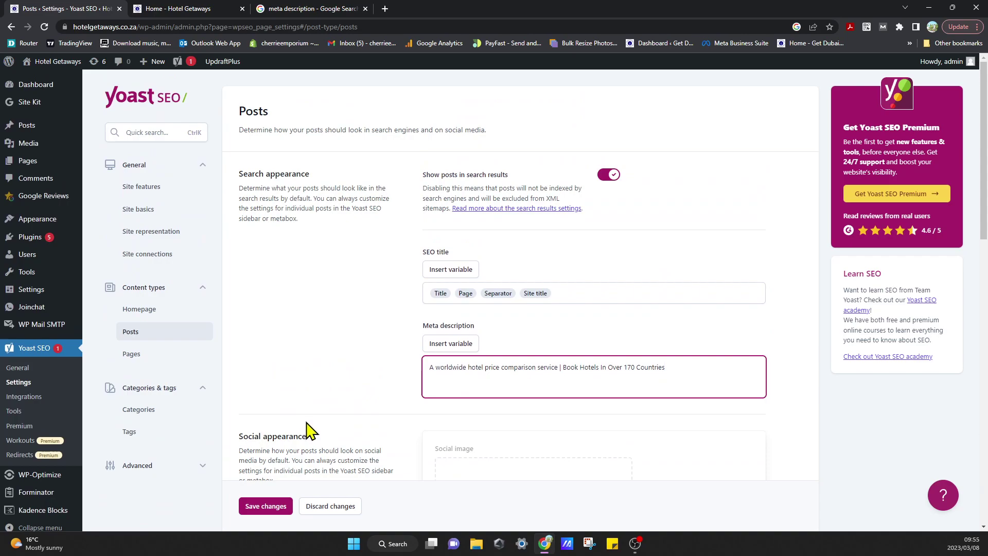
- Save the default post meta description, then edit the Home page from the Pages list
click(276, 506)
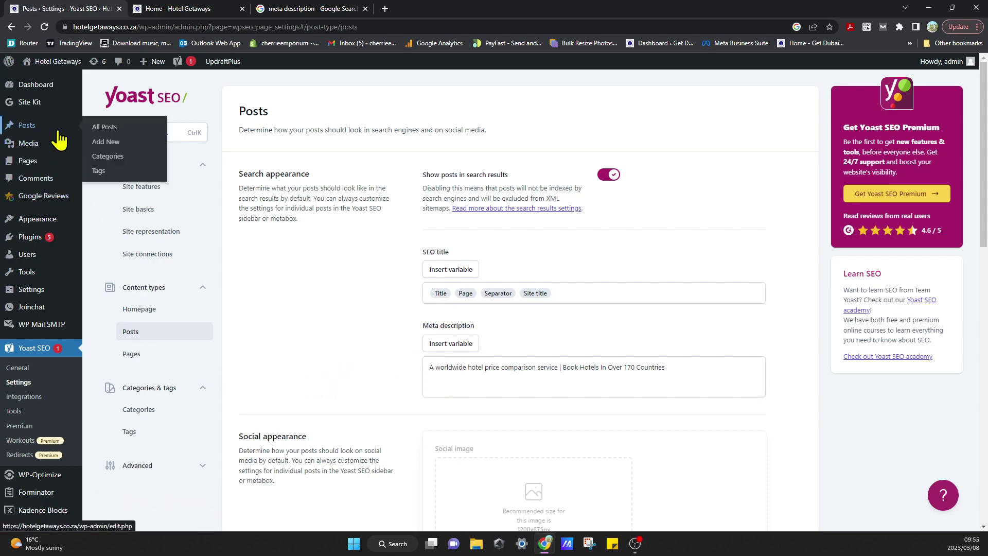
click(44, 169)
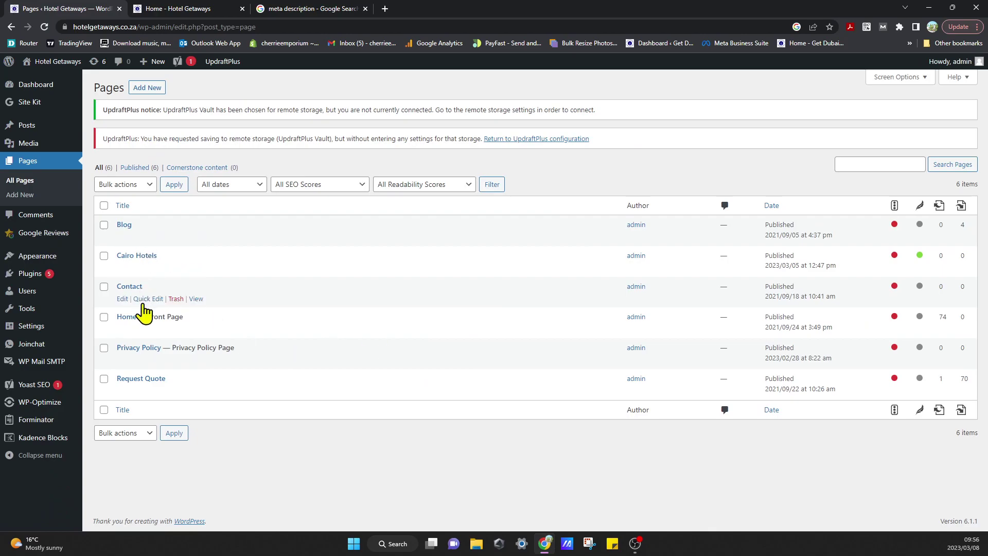
click(127, 317)
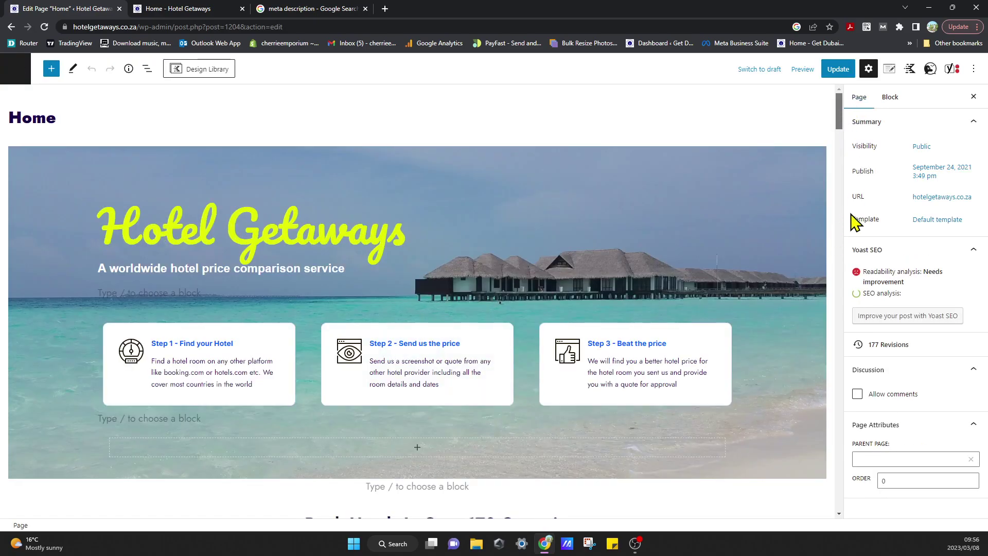
drag(839, 112, 848, 501)
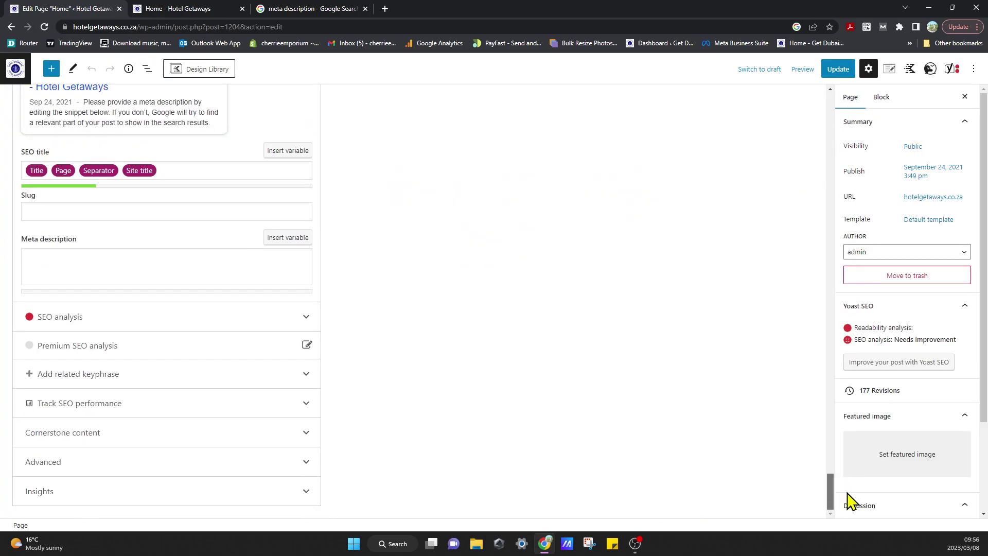
scroll(507, 364, up, 5)
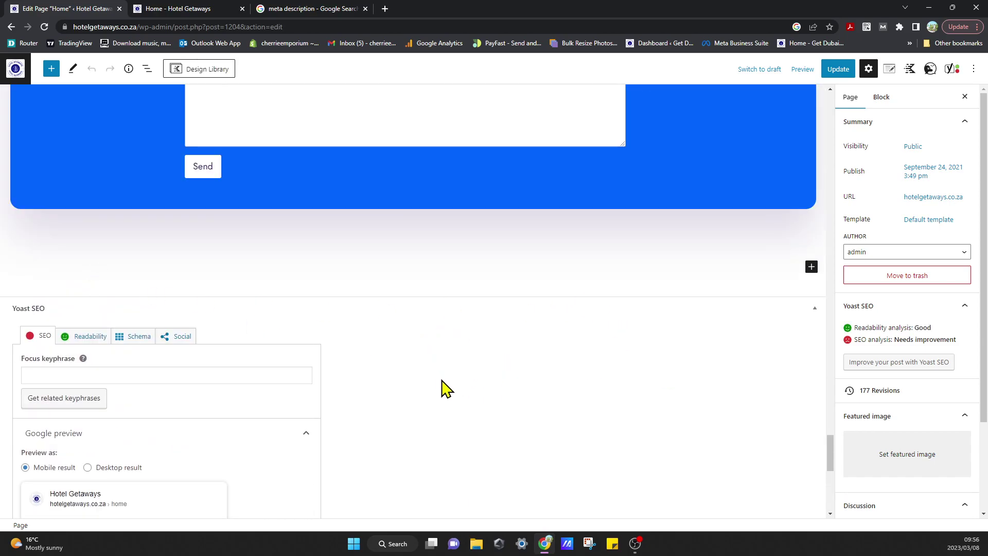
scroll(447, 388, down, 1)
scroll(446, 389, down, 3)
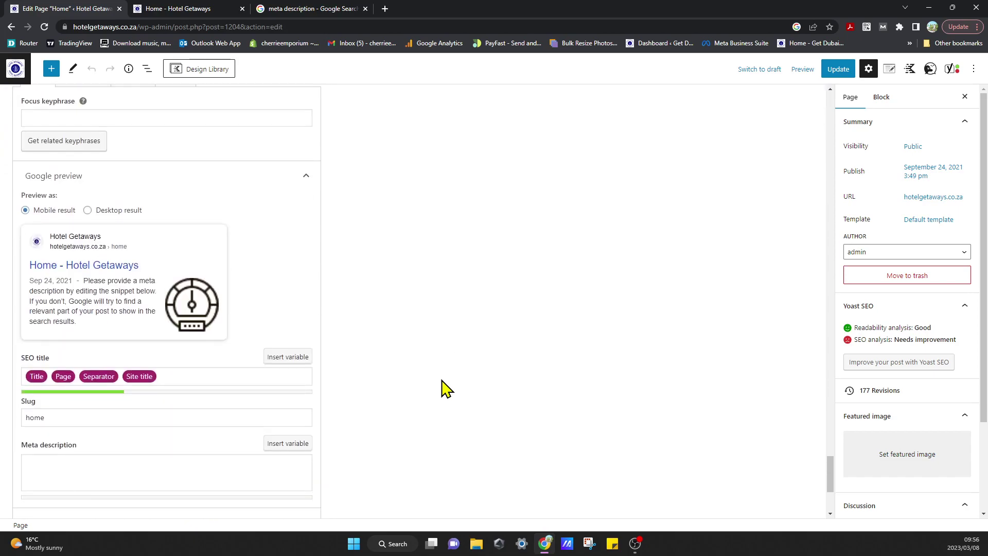
scroll(446, 388, down, 1)
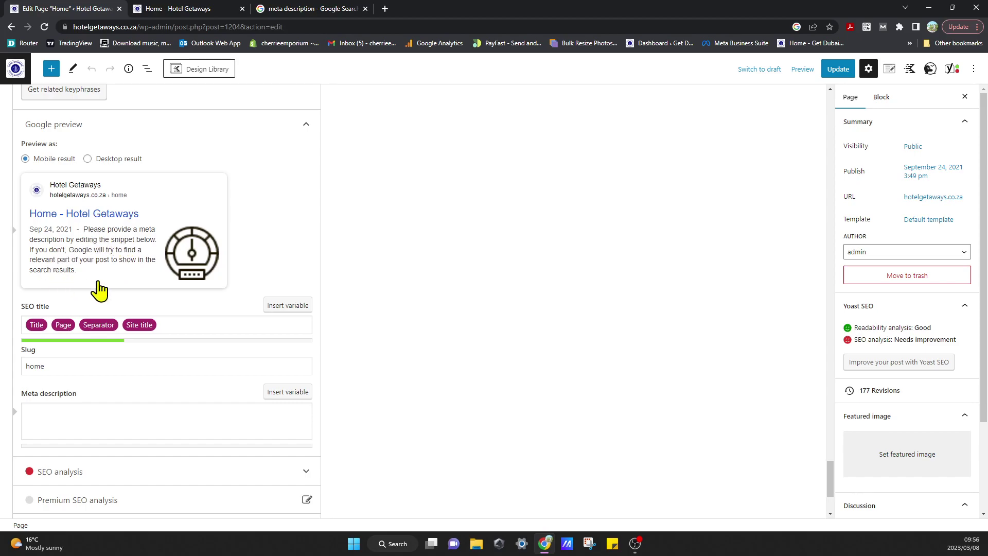
- Place the caret in the Home page's empty Yoast meta description, consulting the live homepage and Google results
click(94, 371)
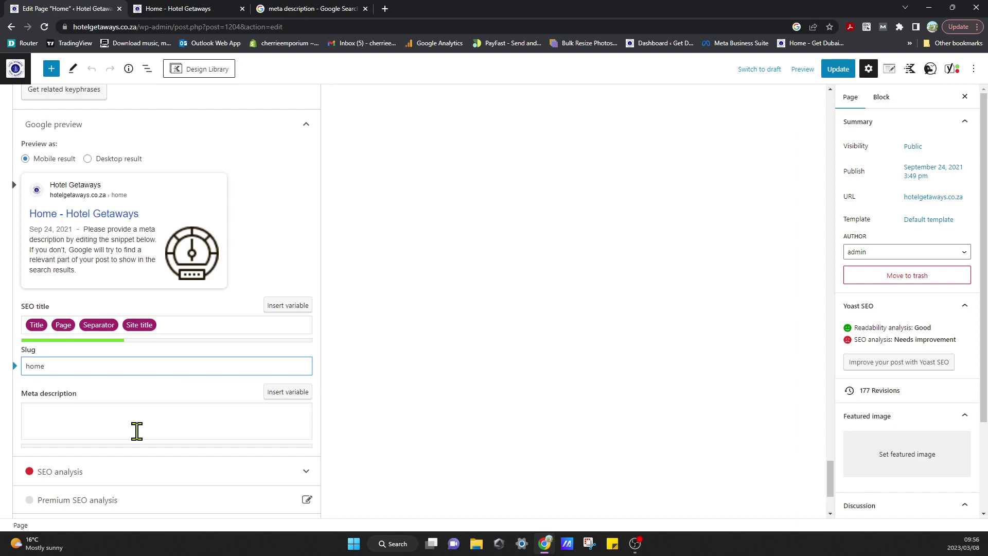
click(83, 415)
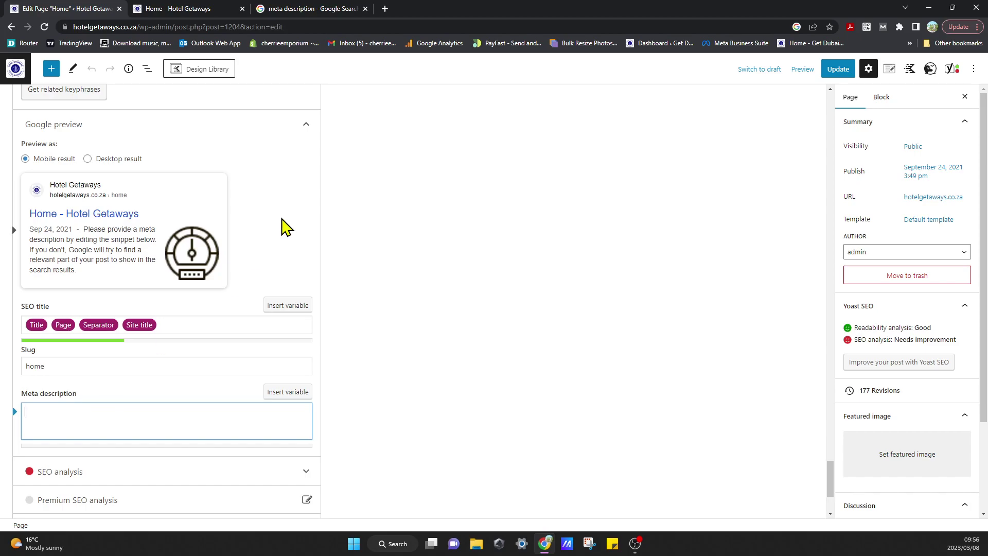
click(212, 9)
scroll(316, 282, up, 2)
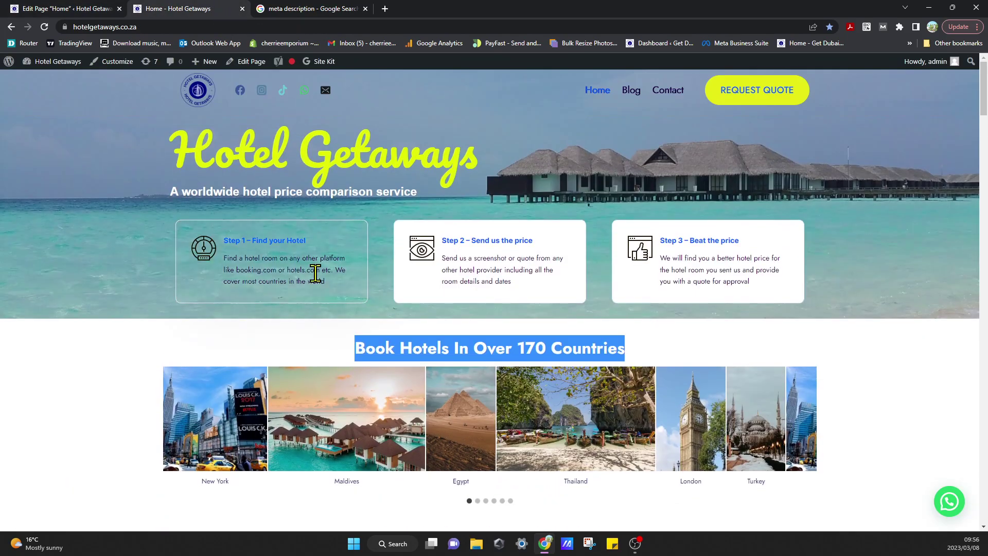
click(308, 10)
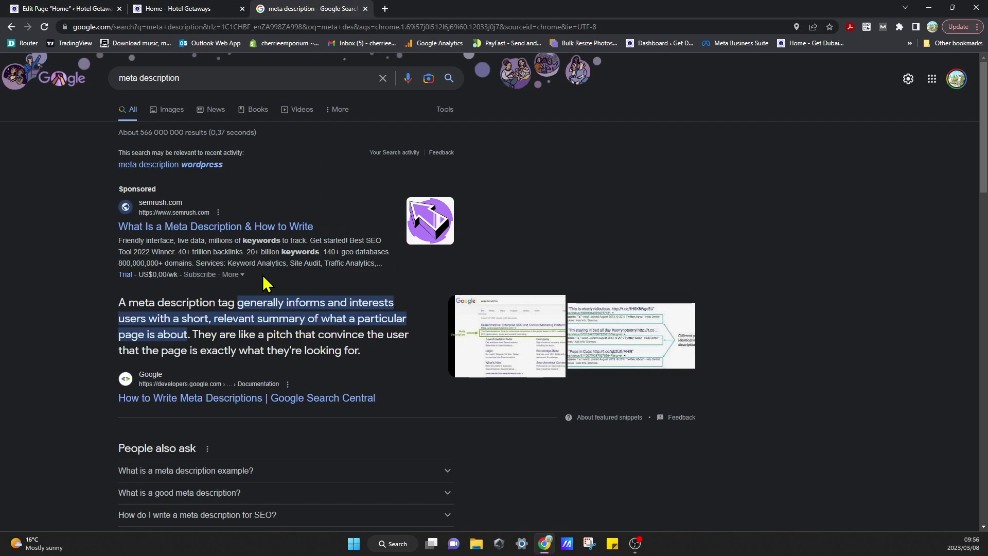
click(68, 10)
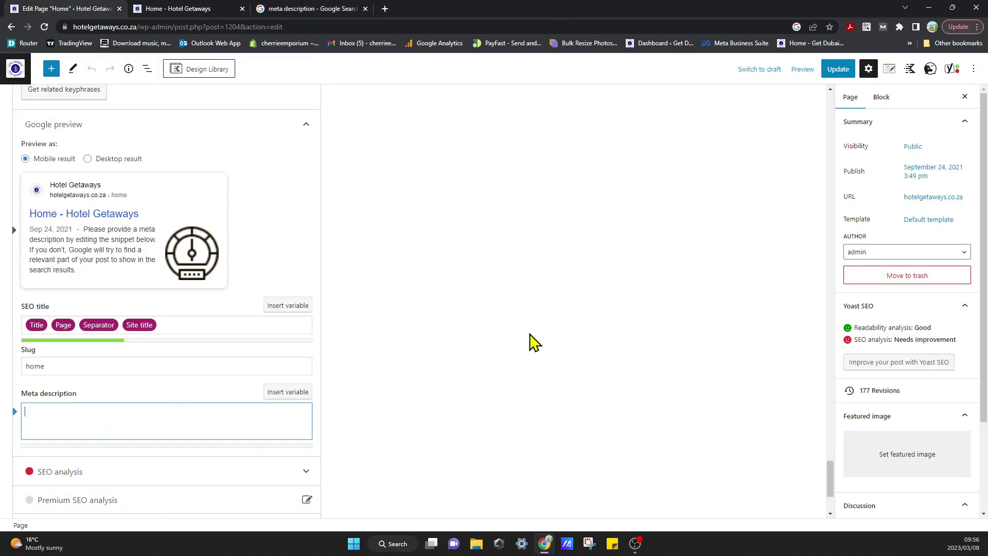
scroll(513, 350, up, 1)
scroll(515, 351, up, 2)
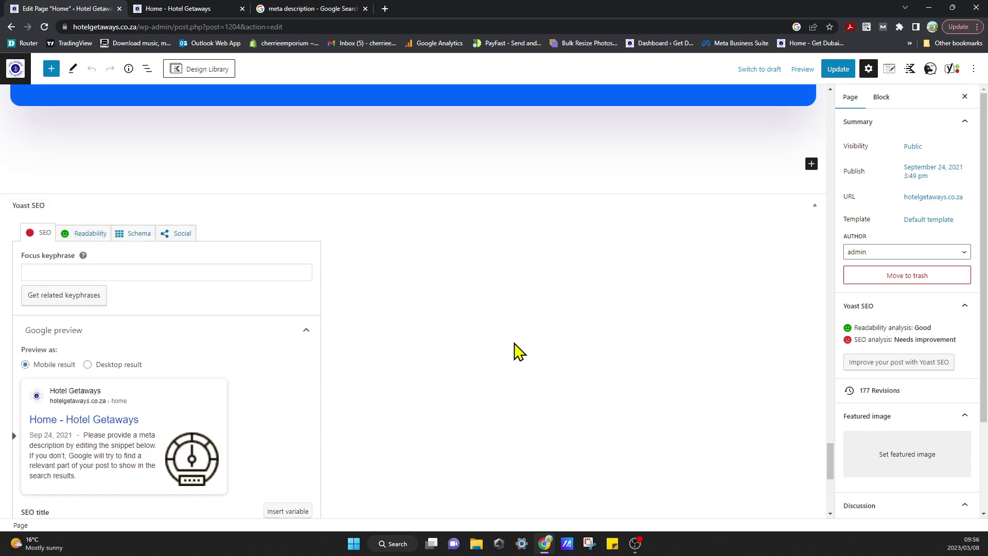
scroll(518, 350, up, 2)
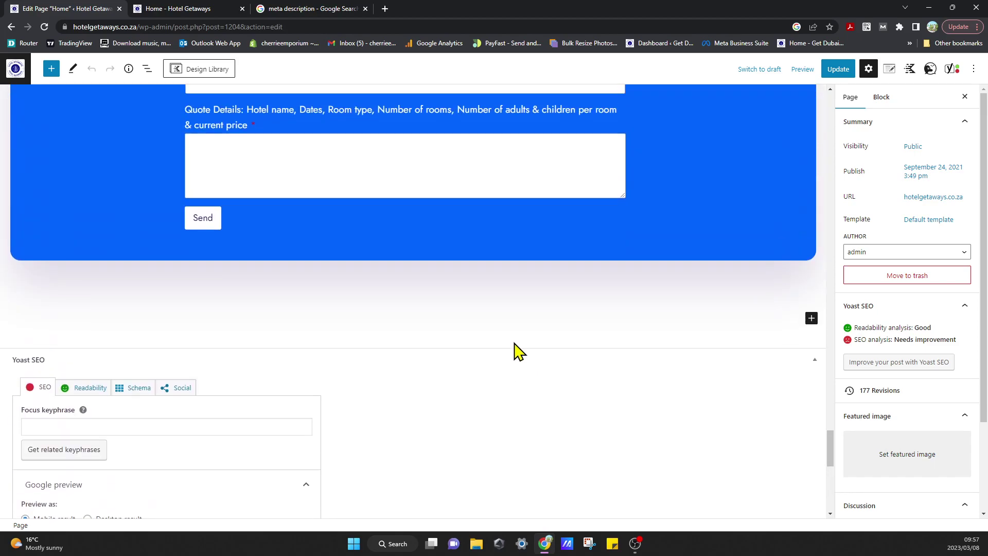